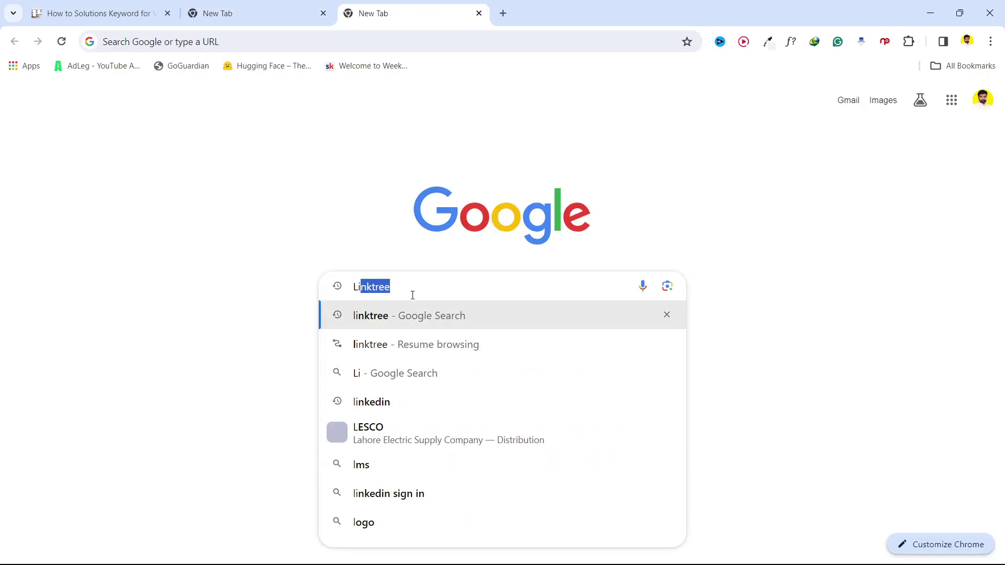
type("nk")
Run the Google search for 'linktree' from the typed 'Link' autocomplete
key("Return")
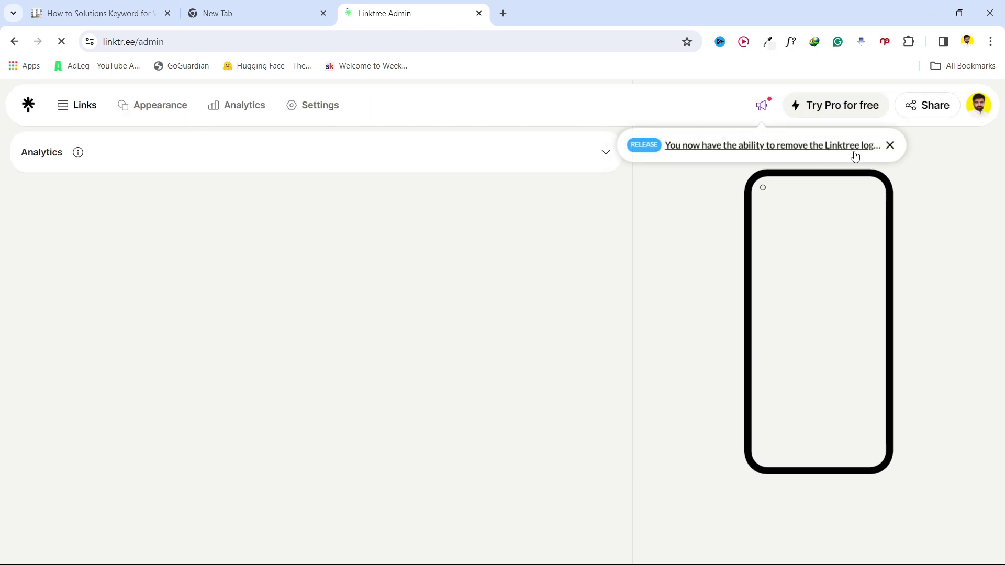
Dismiss the release banner and go to the Appearance settings
left_click(889, 146)
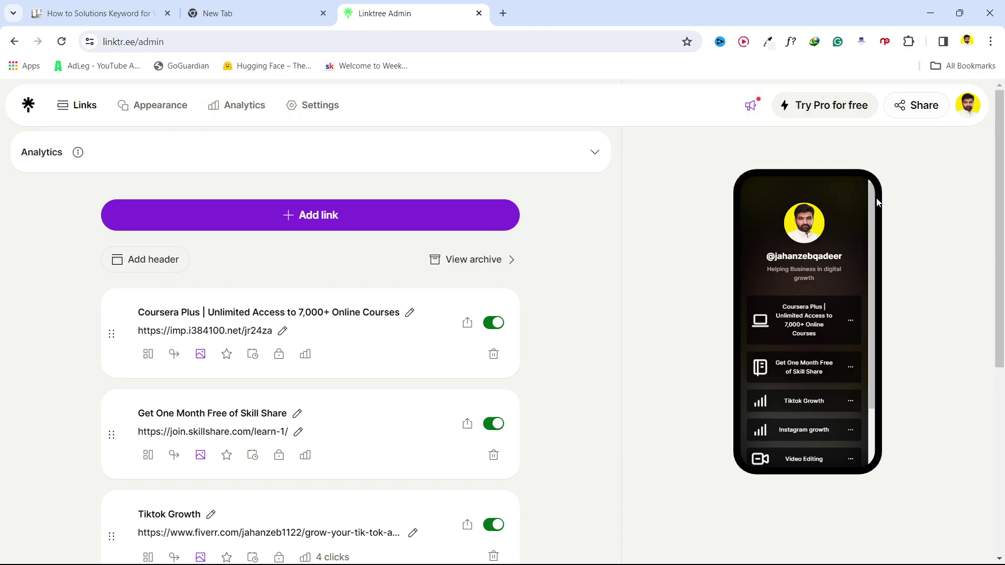
left_click(158, 119)
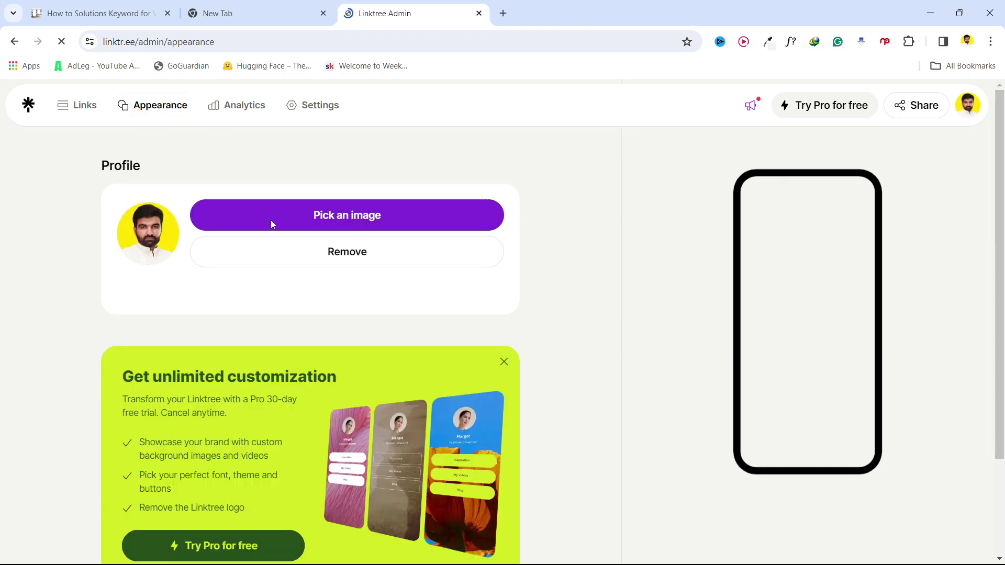
scroll(301, 235, "down", 1)
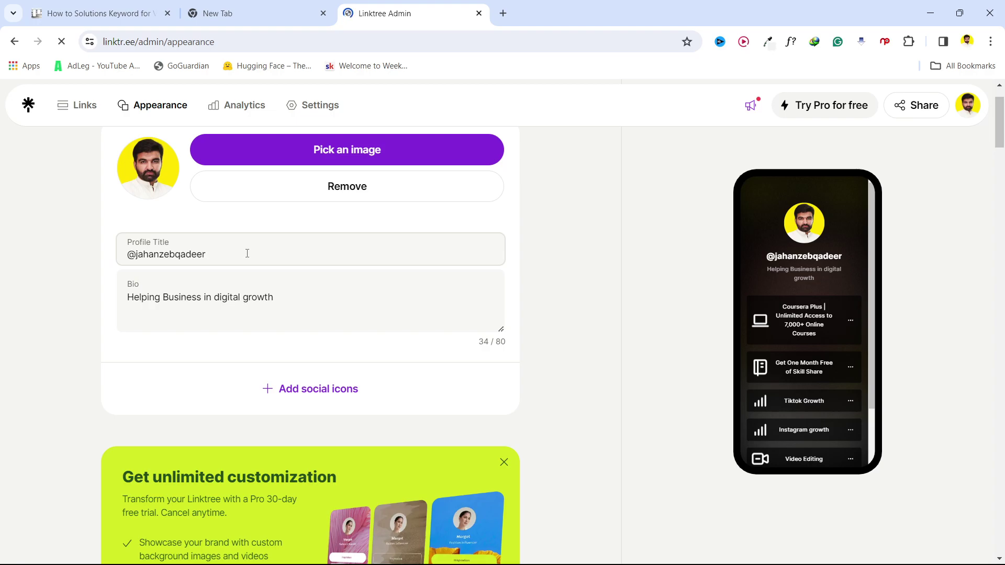
left_click(228, 253)
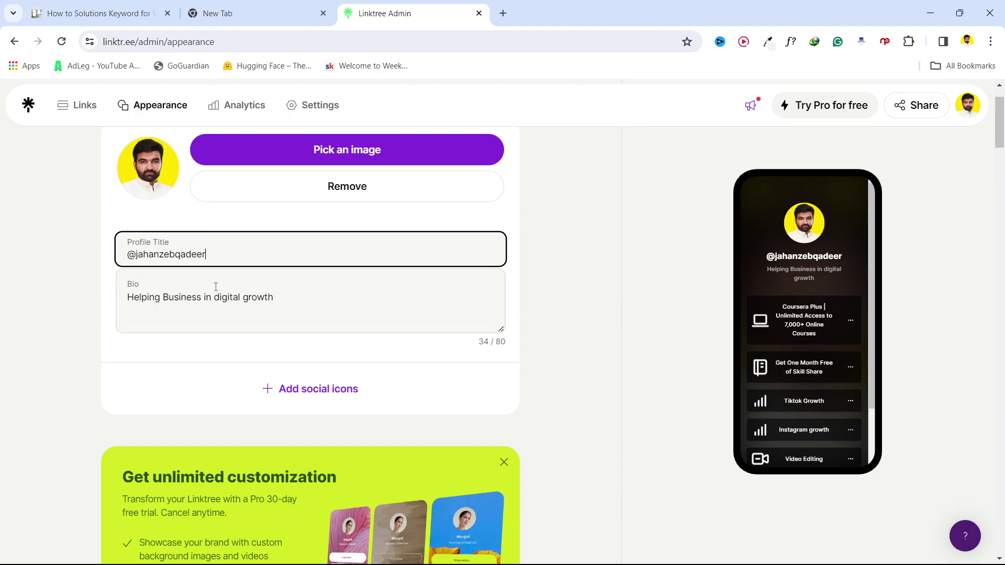
left_click(191, 299)
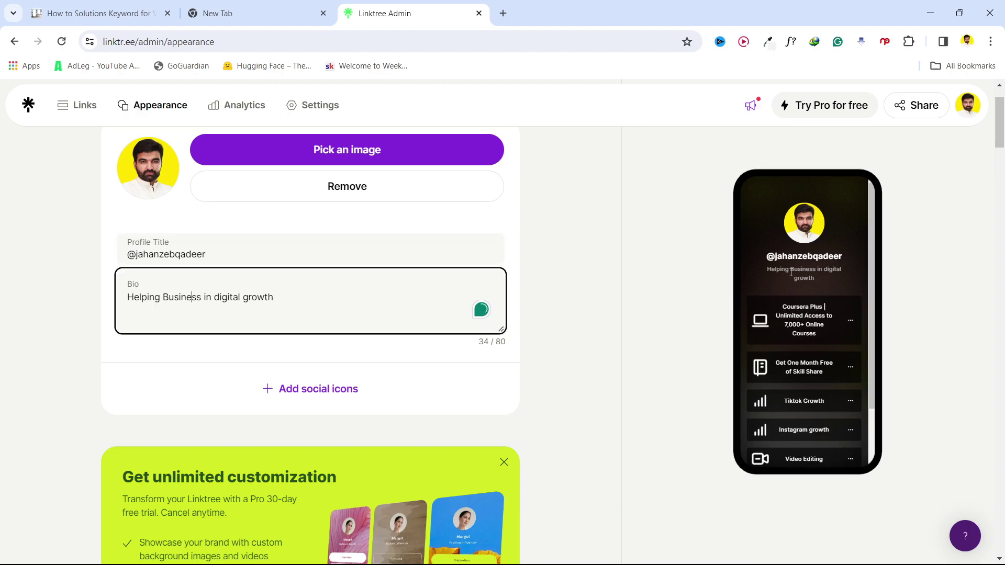
scroll(199, 309, "down", 2)
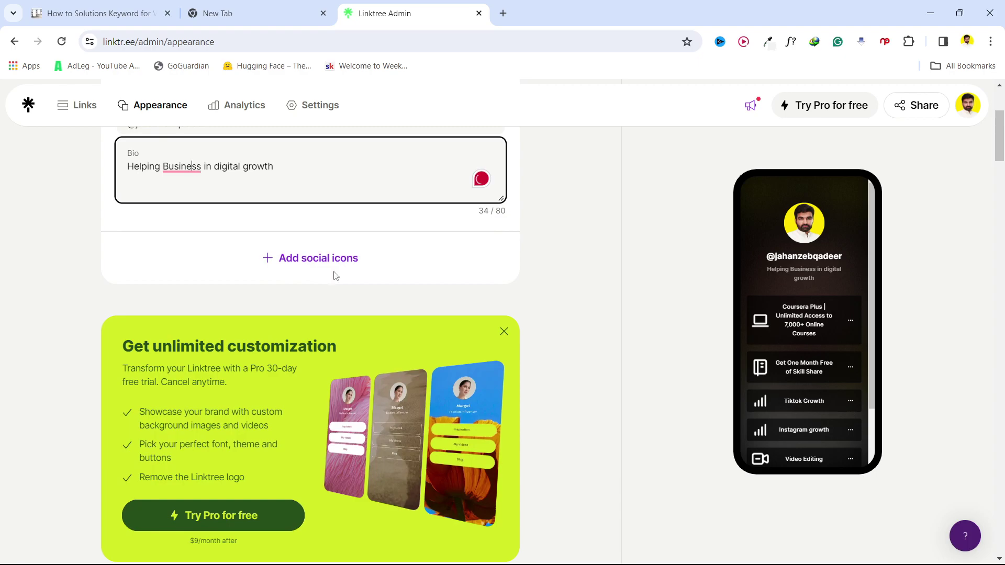
scroll(351, 268, "down", 1)
scroll(352, 268, "down", 2)
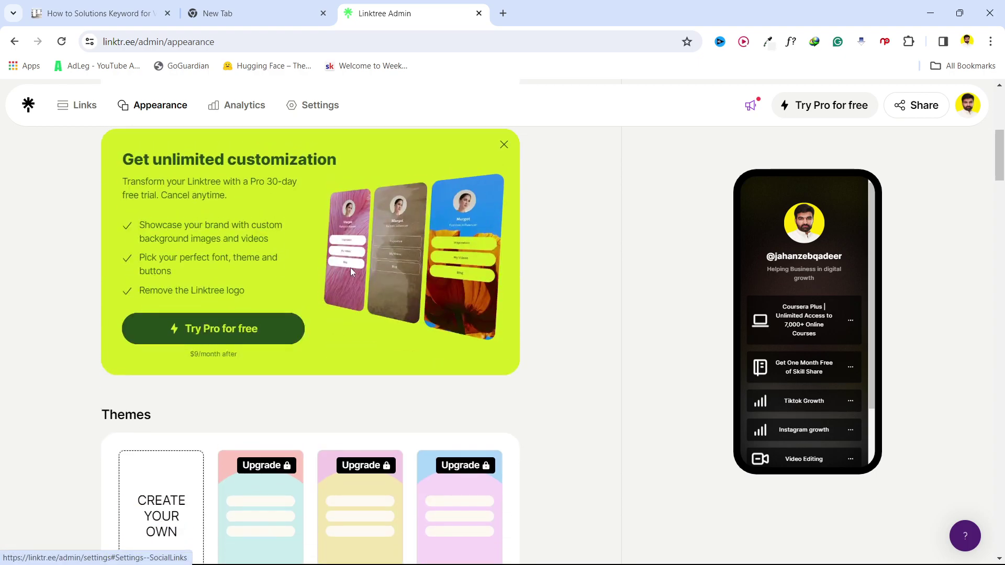
scroll(321, 212, "up", 2)
scroll(323, 202, "down", 3)
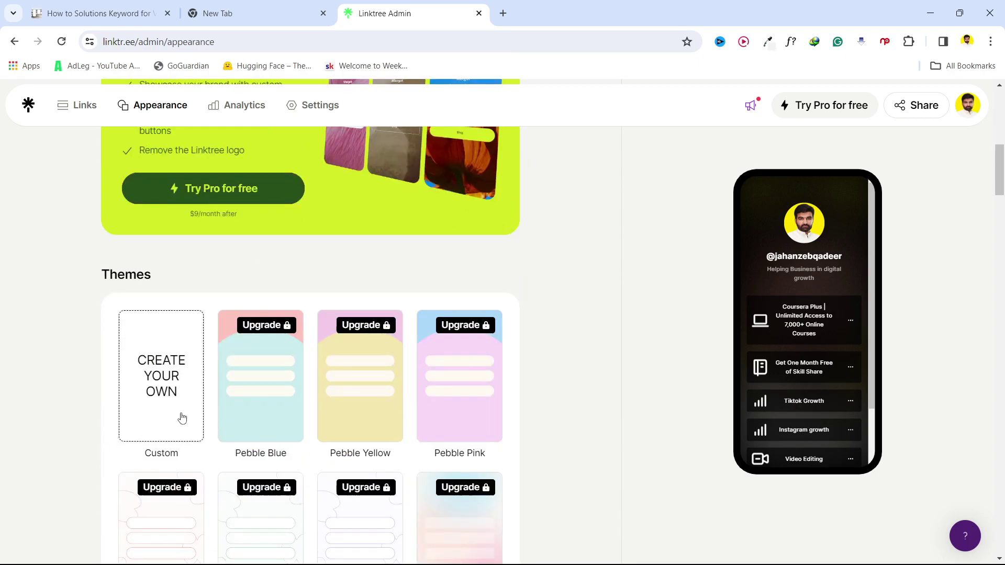
scroll(146, 330, "down", 2)
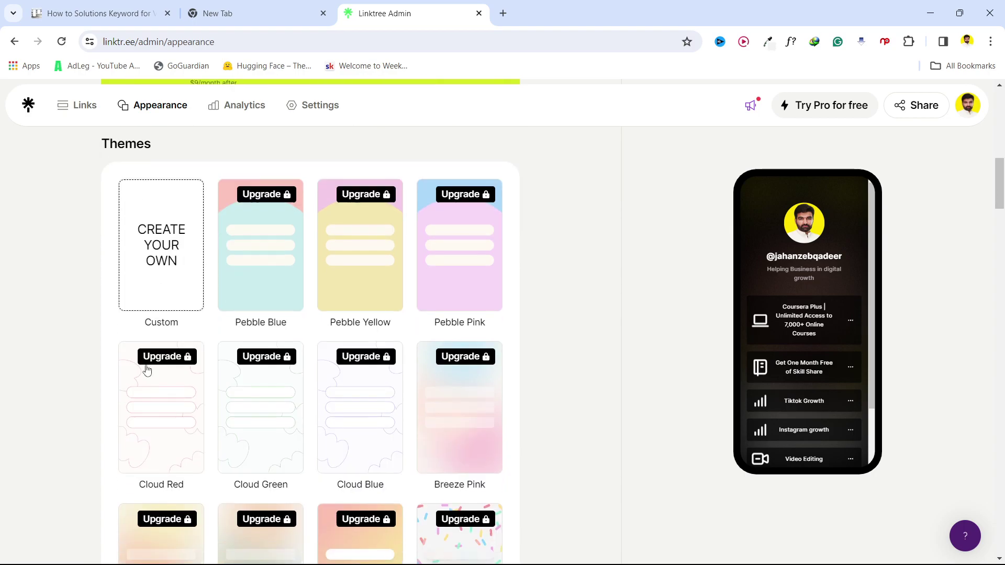
scroll(180, 375, "down", 1)
scroll(449, 285, "down", 2)
scroll(442, 298, "down", 3)
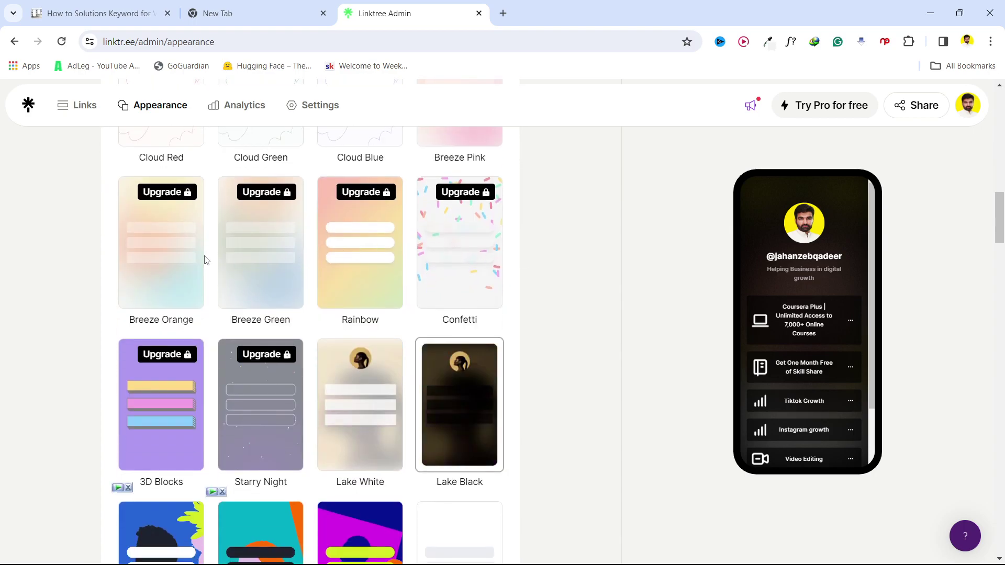
scroll(351, 283, "down", 2)
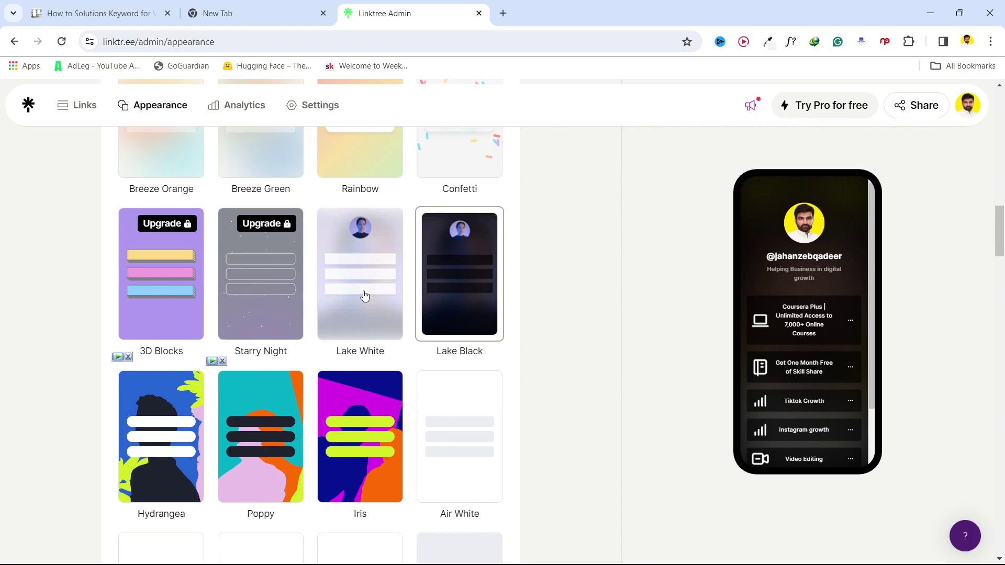
scroll(347, 291, "down", 2)
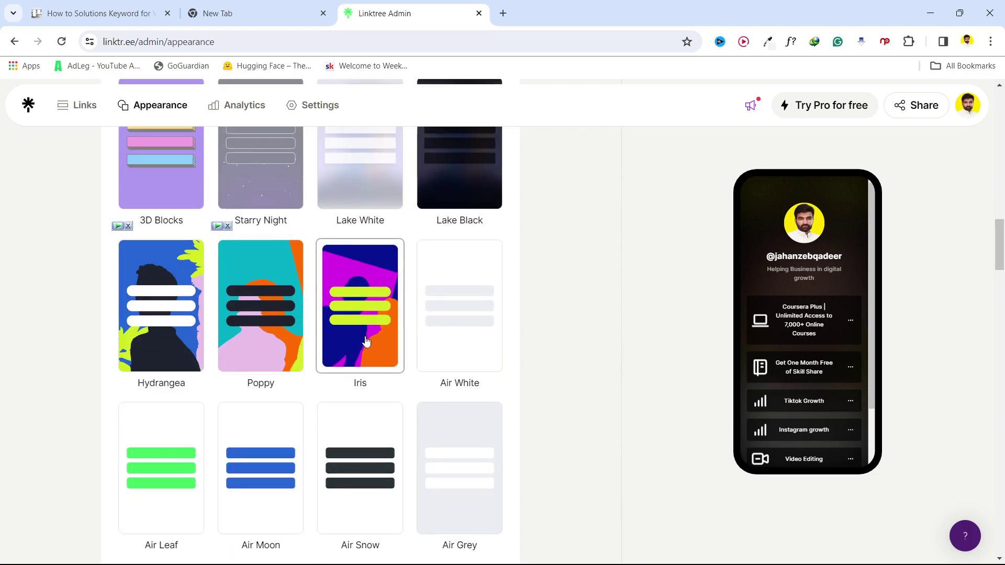
scroll(349, 350, "down", 4)
scroll(368, 357, "down", 4)
scroll(368, 359, "down", 7)
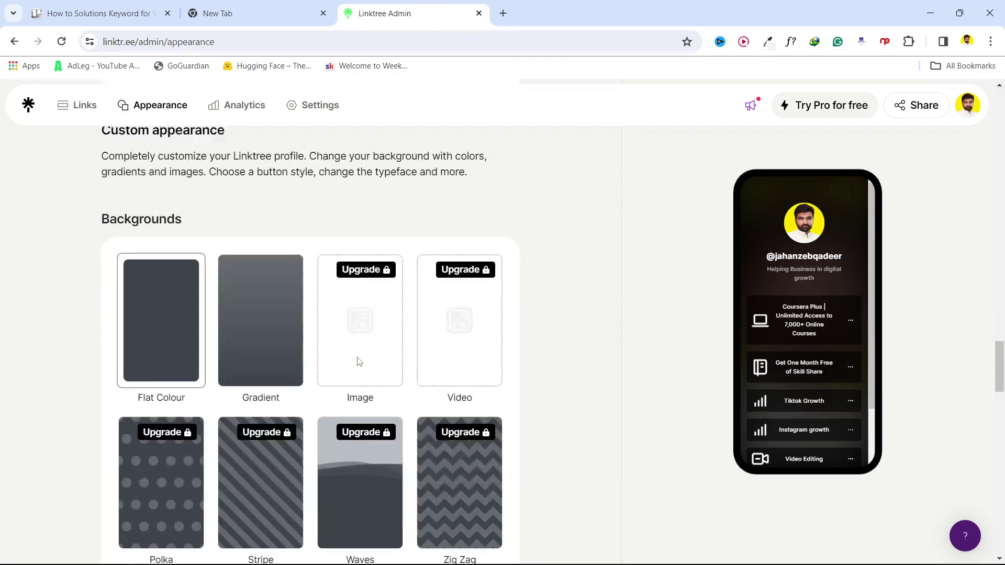
scroll(349, 361, "up", 4)
scroll(348, 338, "up", 4)
scroll(348, 325, "up", 5)
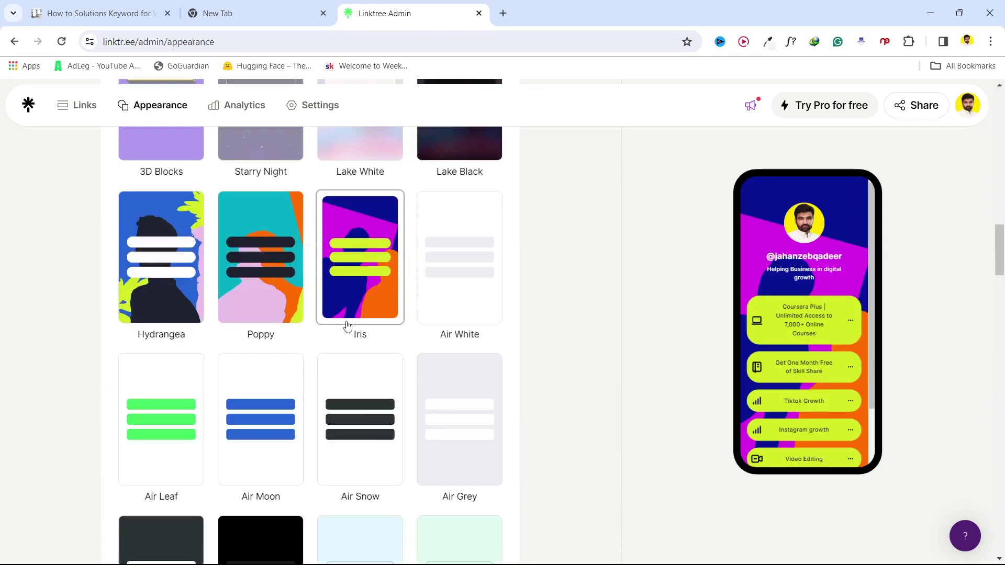
scroll(348, 325, "up", 5)
scroll(347, 325, "up", 5)
scroll(286, 269, "up", 3)
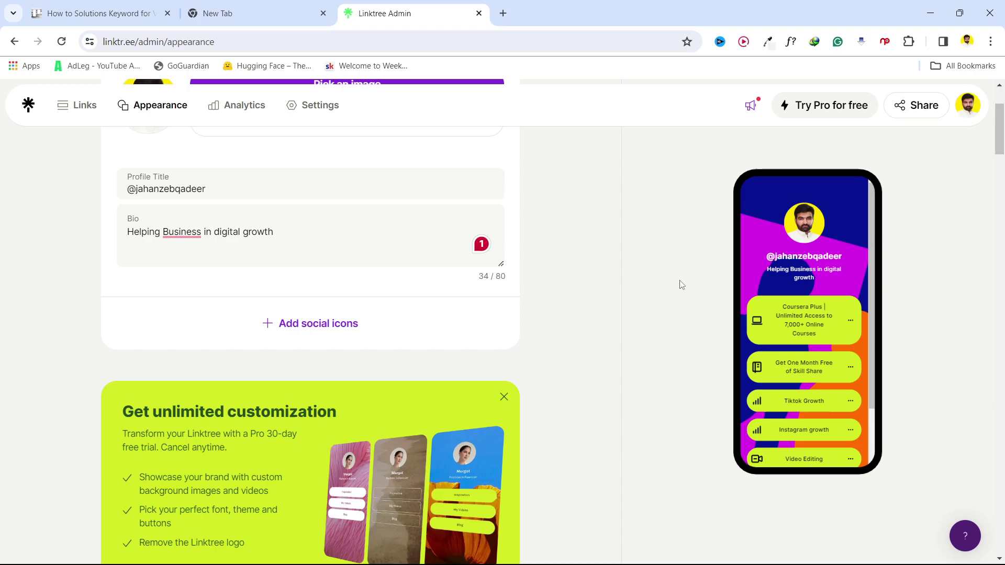
scroll(369, 321, "down", 5)
scroll(385, 343, "down", 5)
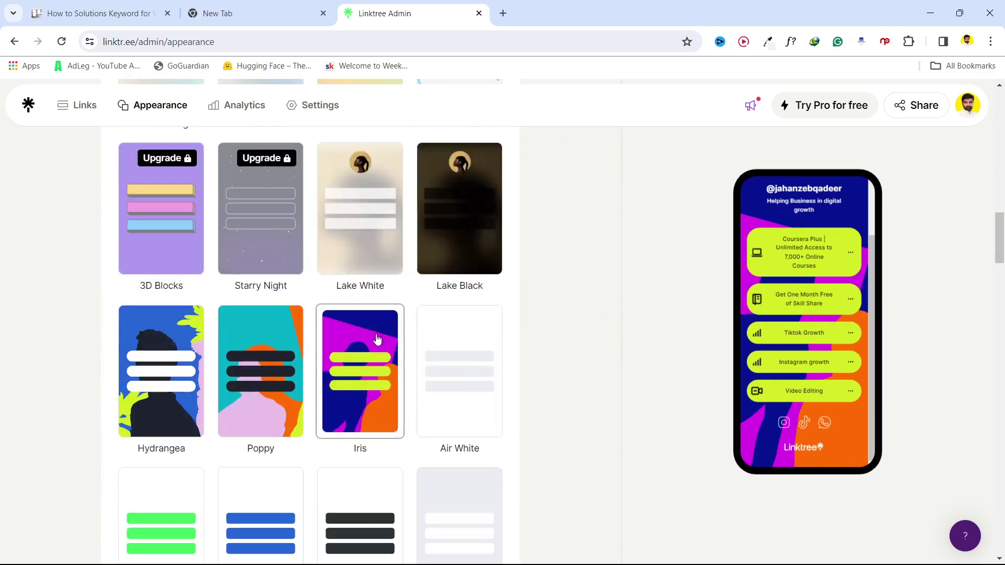
Apply the Lake Black theme so the phone preview turns dark
left_click(462, 226)
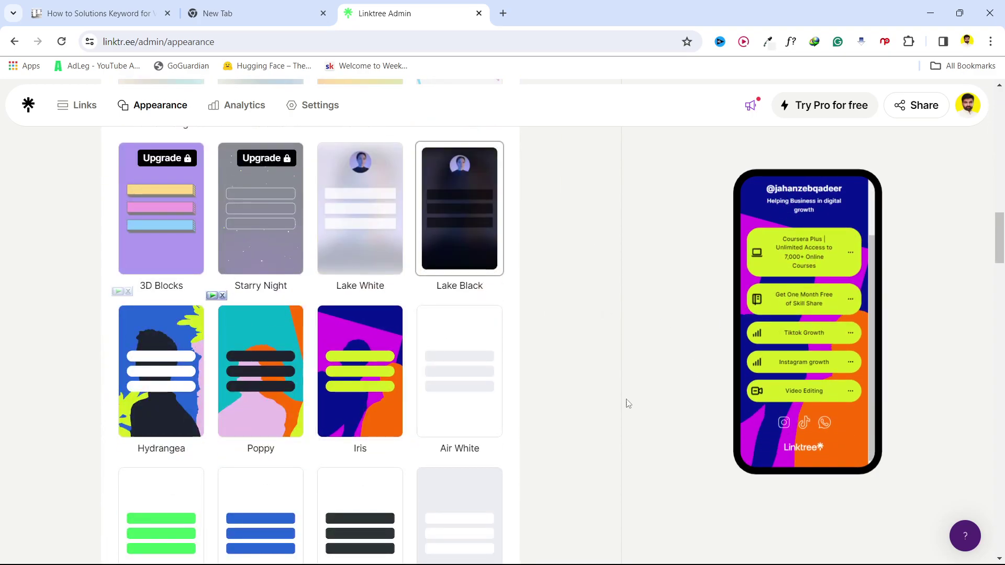
scroll(773, 325, "up", 2)
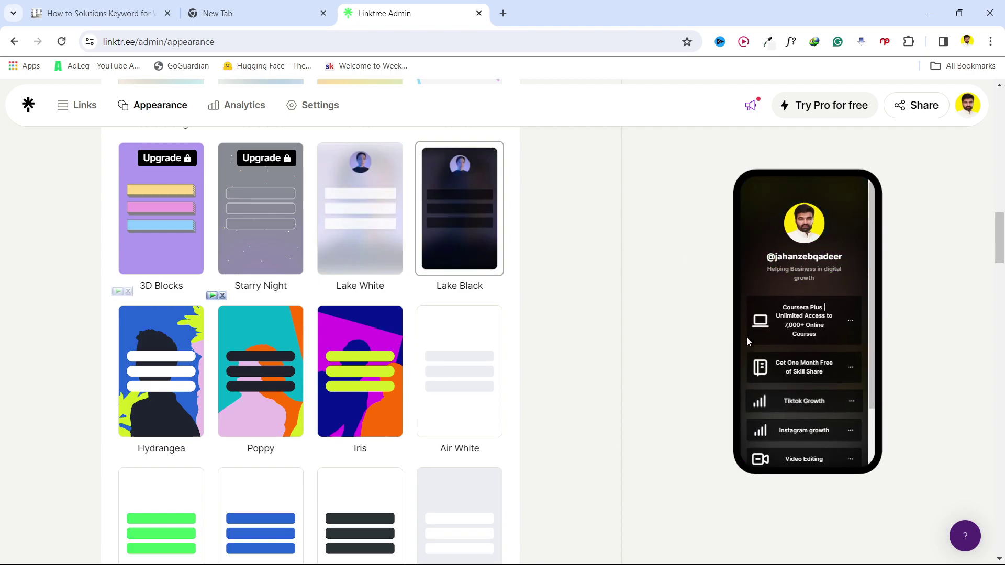
scroll(798, 341, "down", 2)
scroll(608, 273, "up", 3)
scroll(641, 231, "up", 3)
scroll(642, 231, "up", 3)
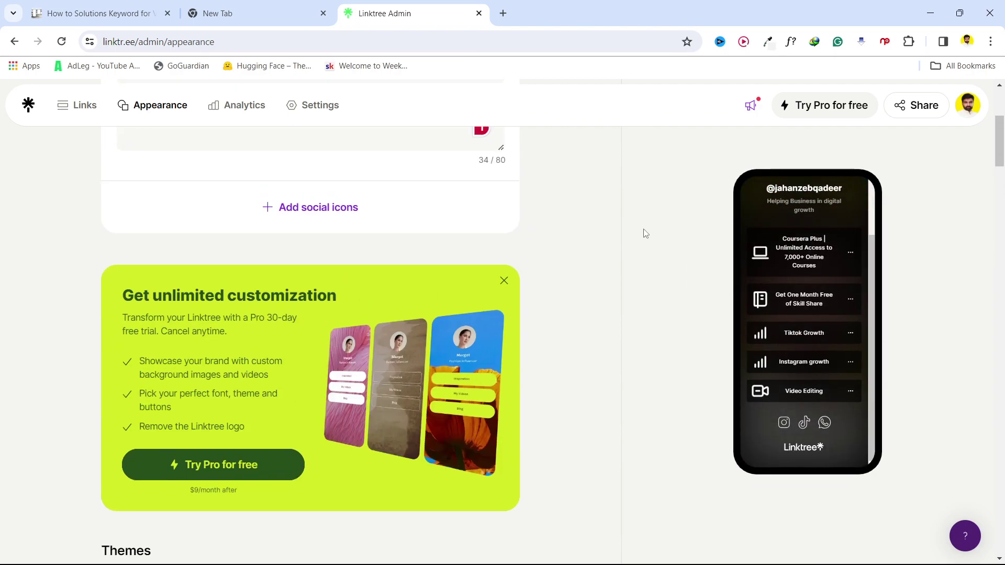
scroll(640, 231, "up", 3)
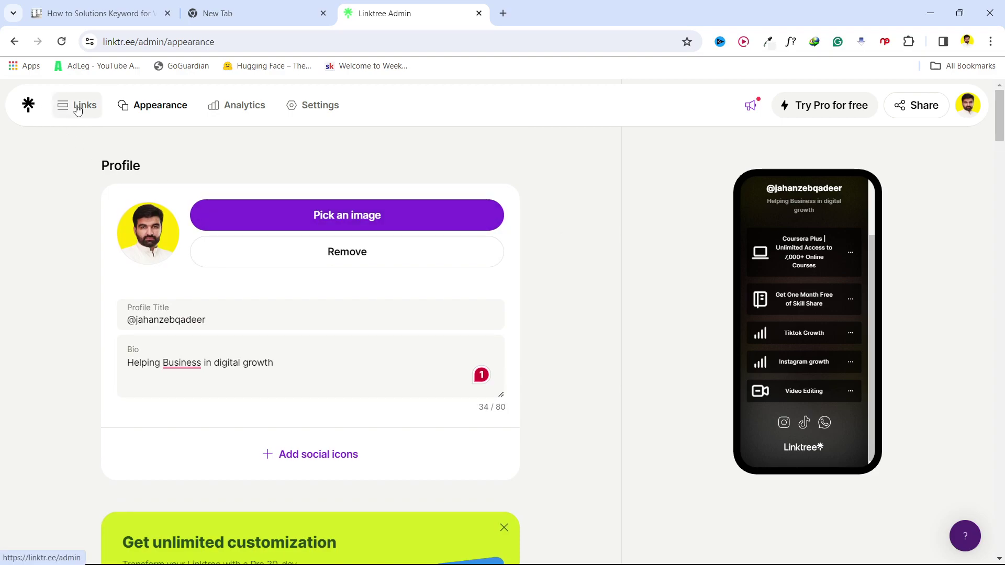
Go to the Links page listing the profile's existing links
left_click(78, 110)
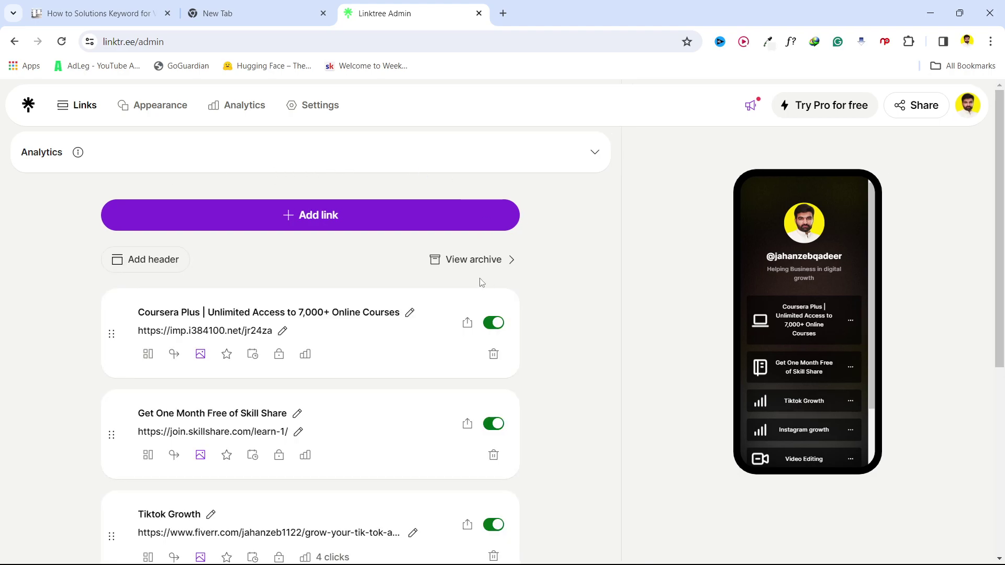
left_click(594, 154)
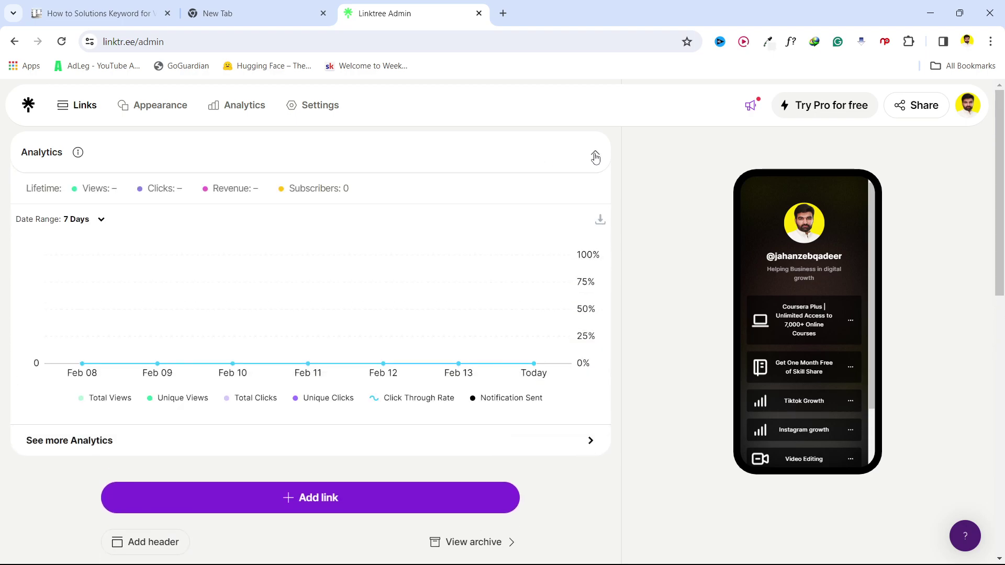
left_click(101, 220)
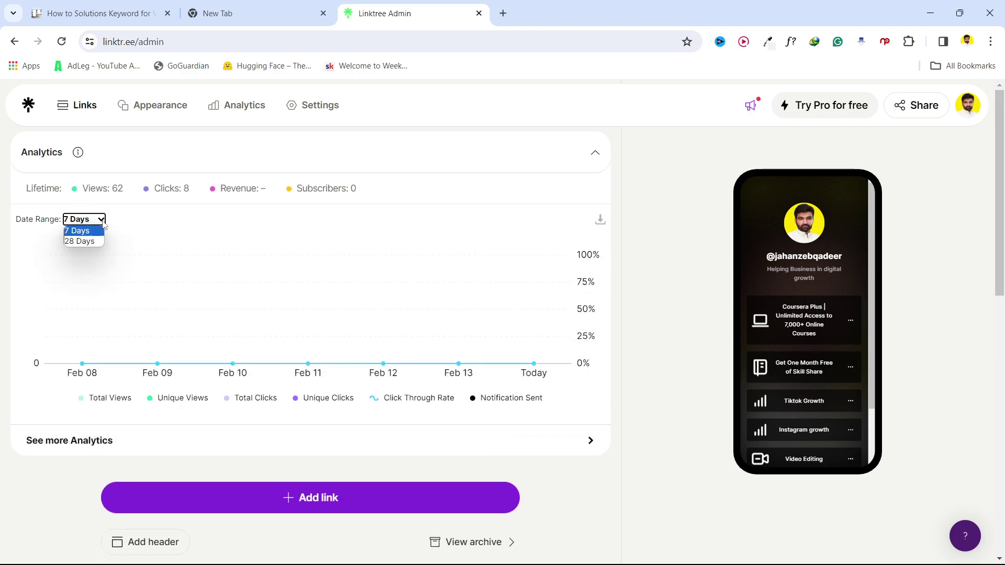
left_click(89, 243)
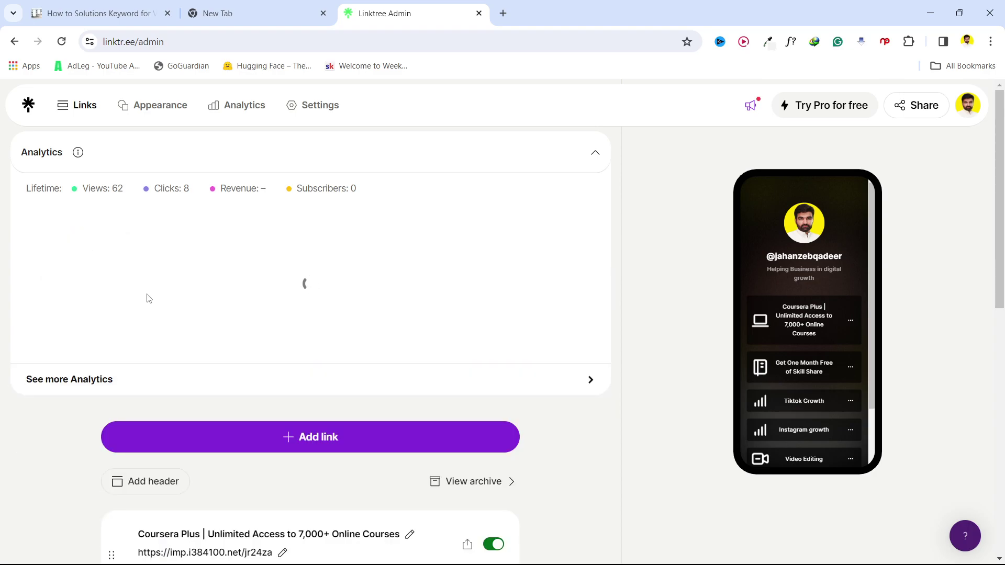
left_click(590, 157)
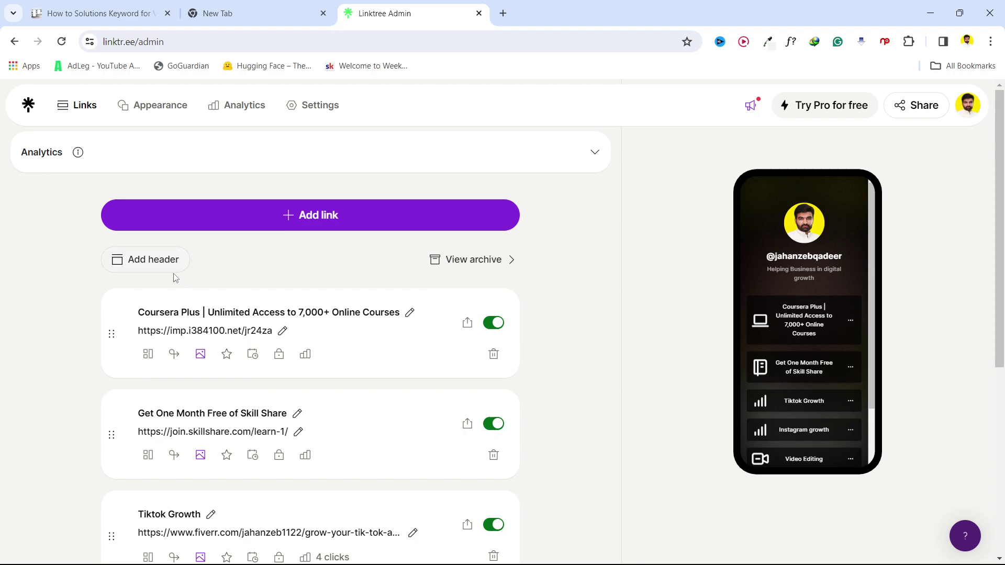
Add a new header, then view and close the add-link URL panel
left_click(169, 267)
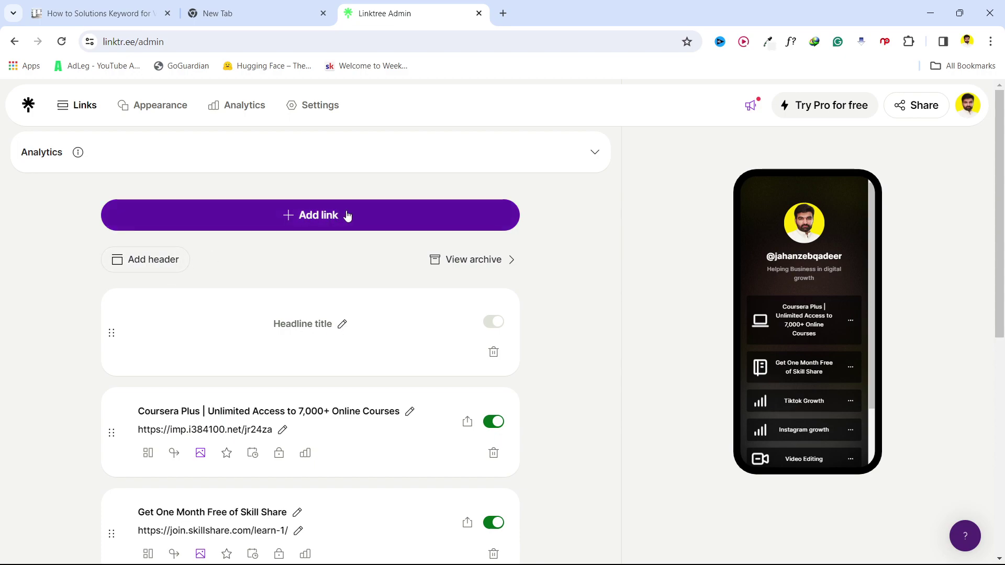
left_click(310, 223)
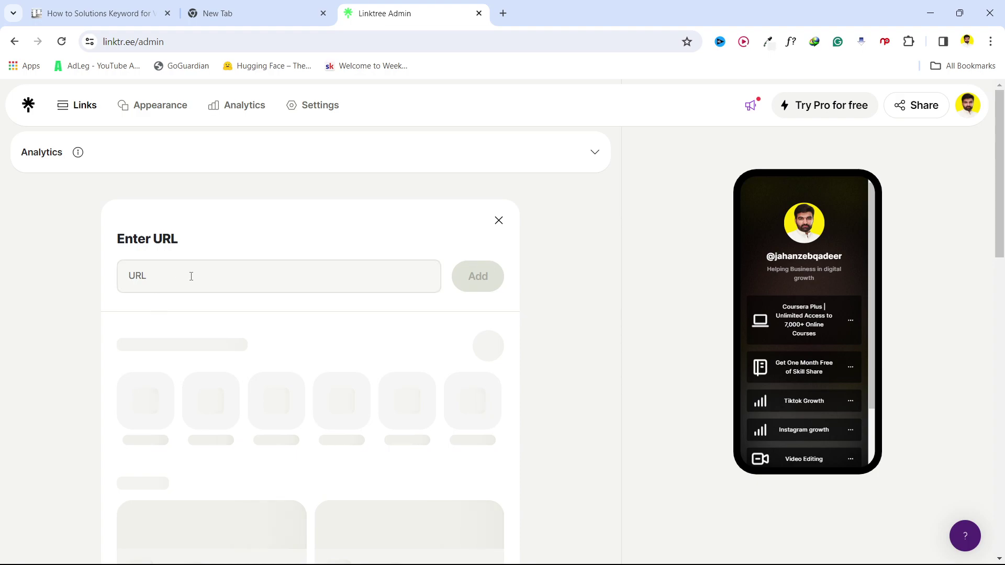
scroll(352, 280, "down", 2)
scroll(252, 330, "up", 1)
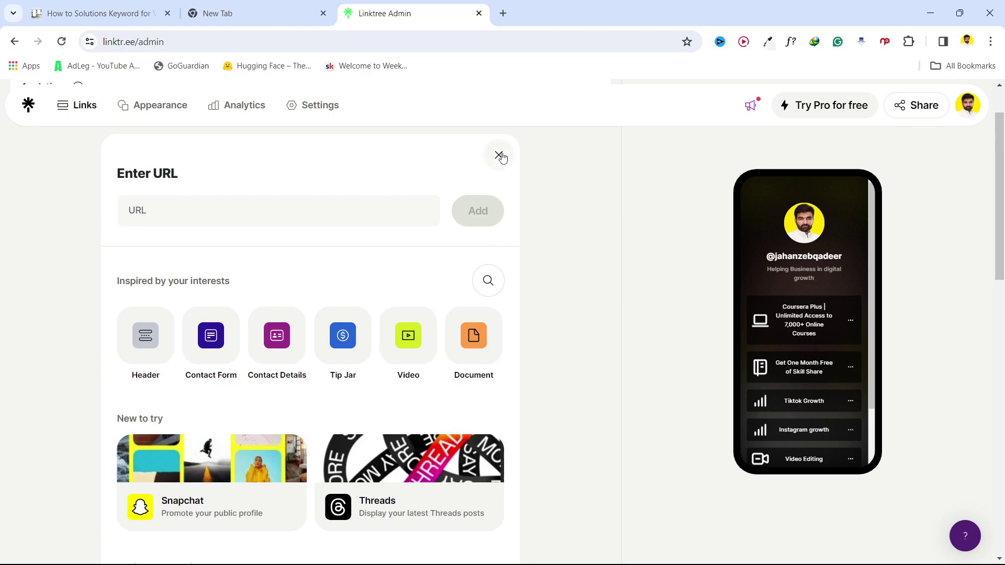
left_click(499, 154)
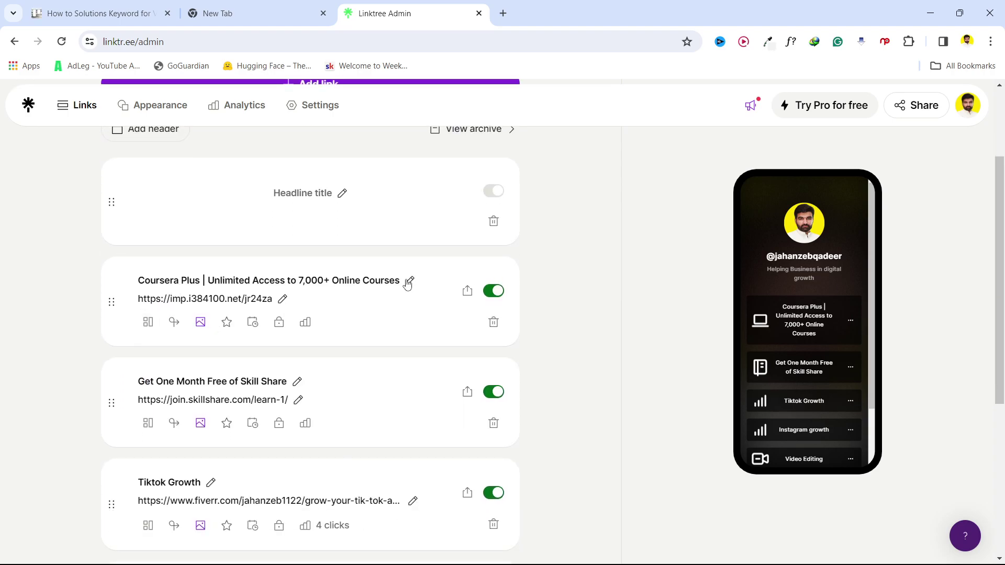
scroll(404, 314, "down", 1)
scroll(278, 294, "down", 1)
scroll(289, 393, "down", 2)
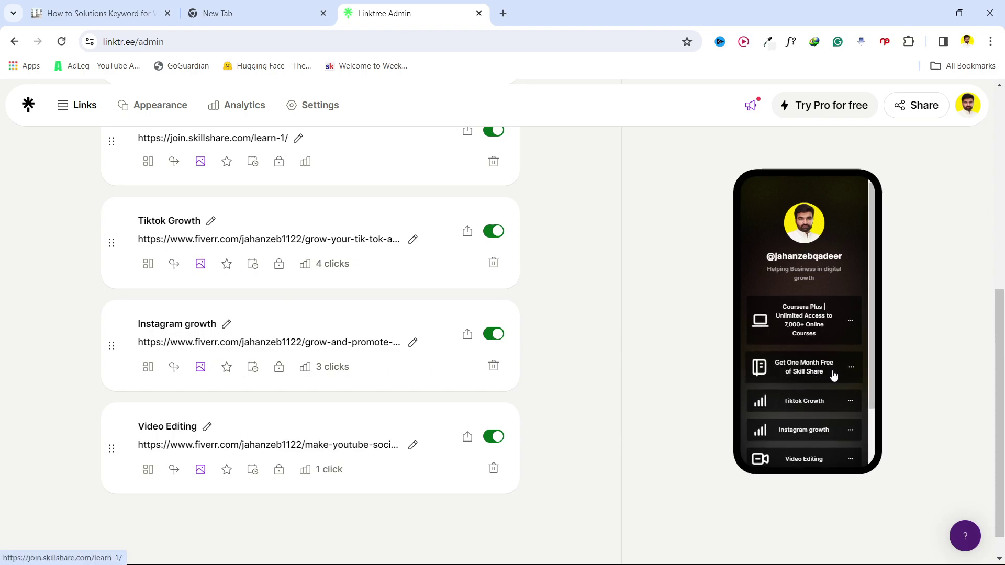
scroll(811, 387, "down", 1)
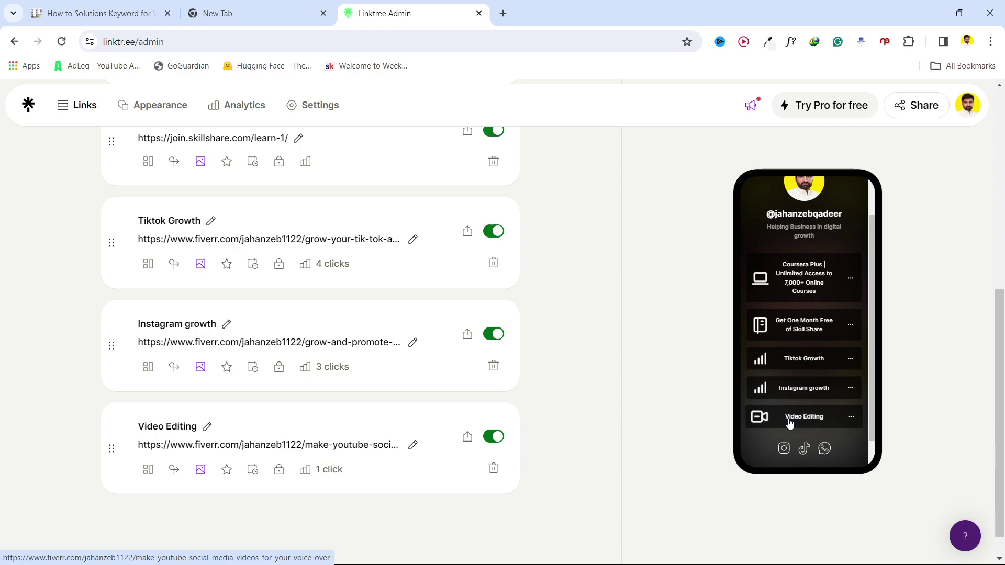
scroll(788, 424, "up", 2)
scroll(806, 395, "up", 3)
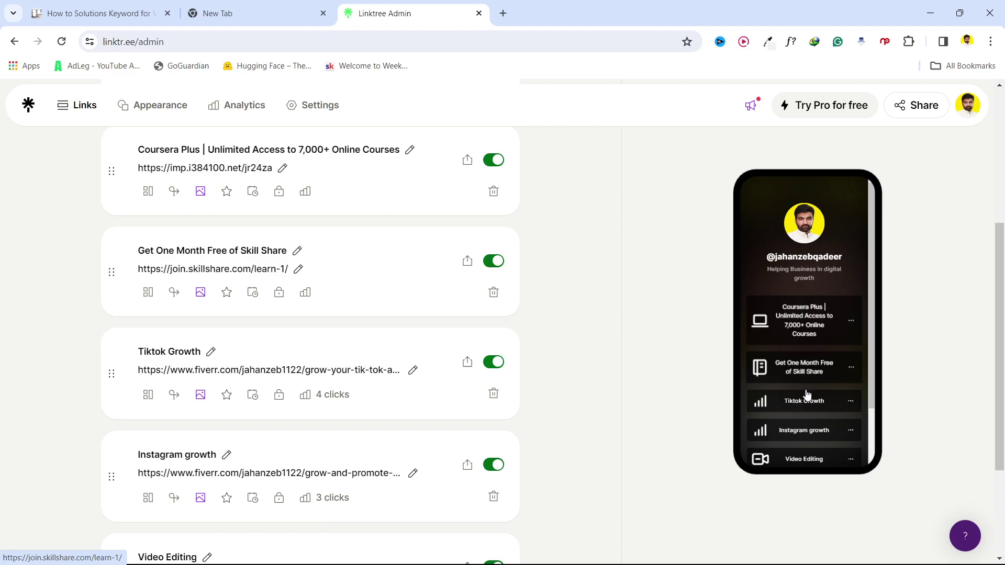
scroll(805, 395, "down", 2)
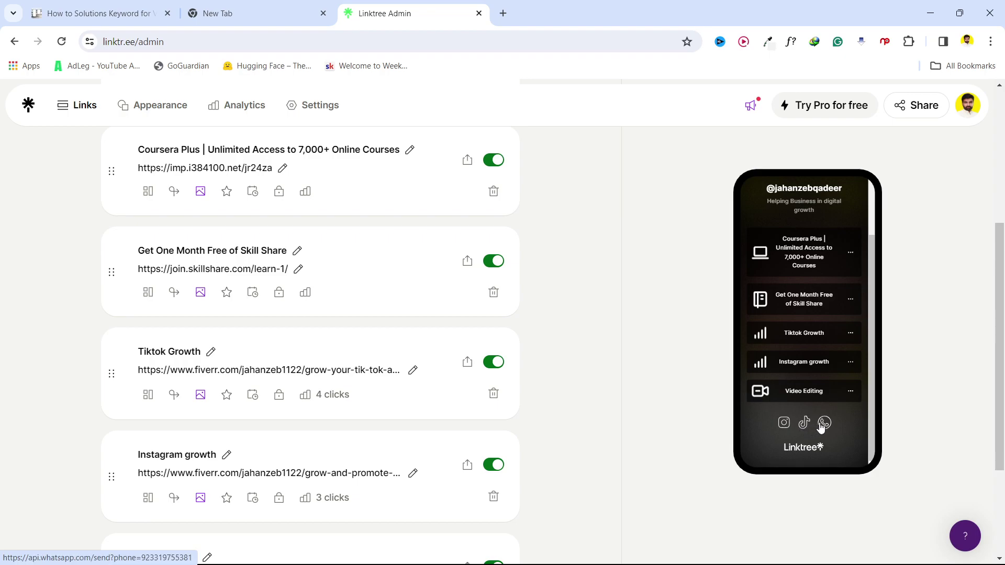
Switch to the new Chrome tab showing the Google search page
left_click(230, 11)
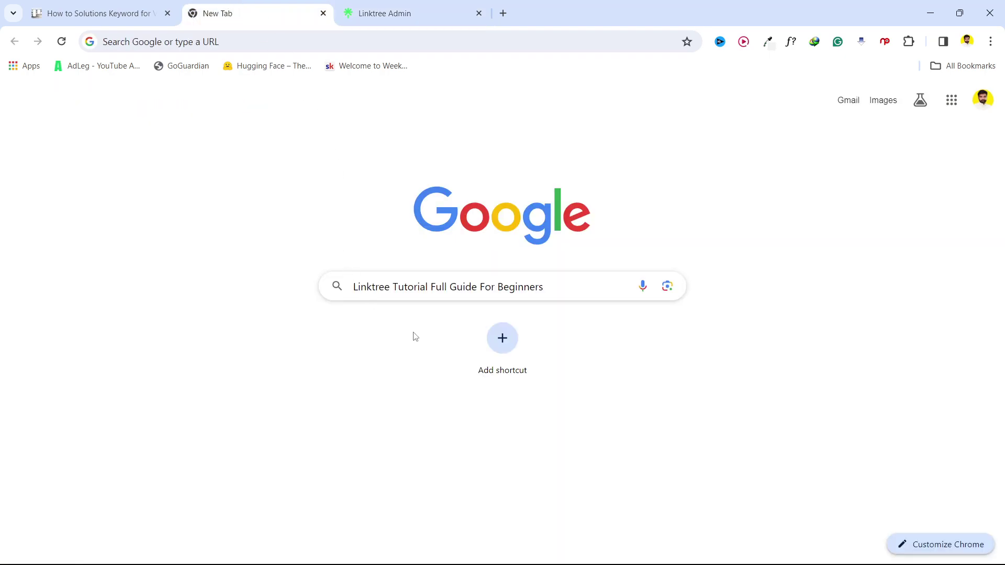